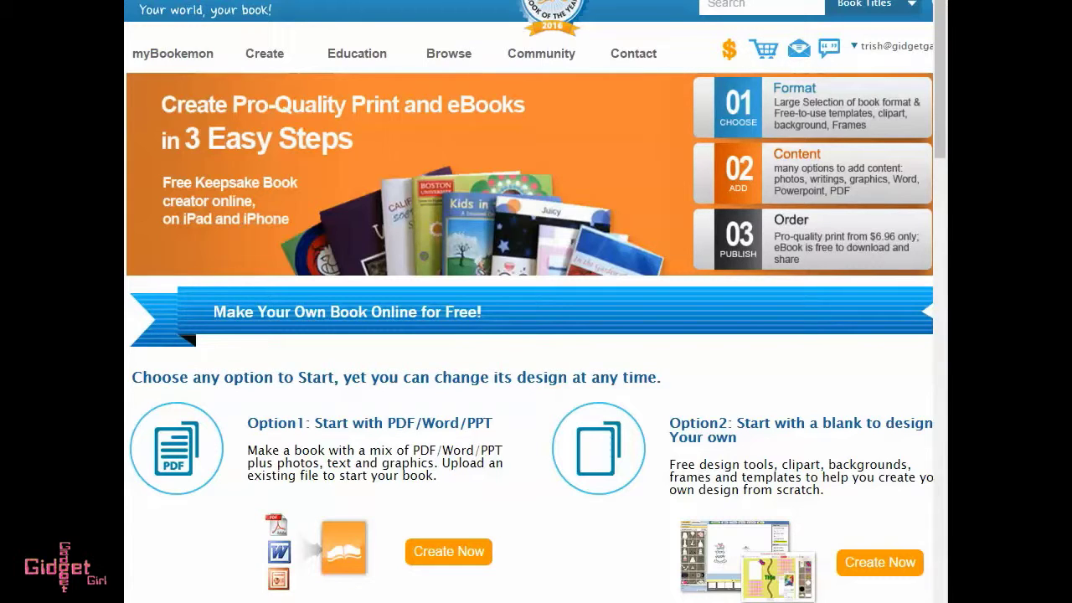
# From the Create menu, bring up the designed-templates gallery.
pyautogui.moveTo(262, 56)
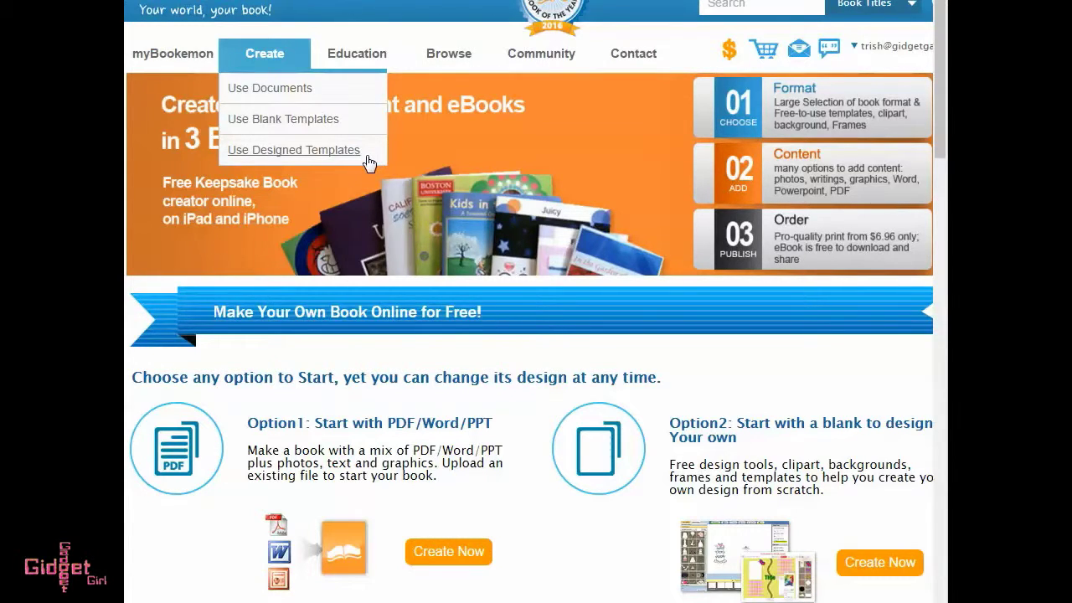
pyautogui.click(322, 162)
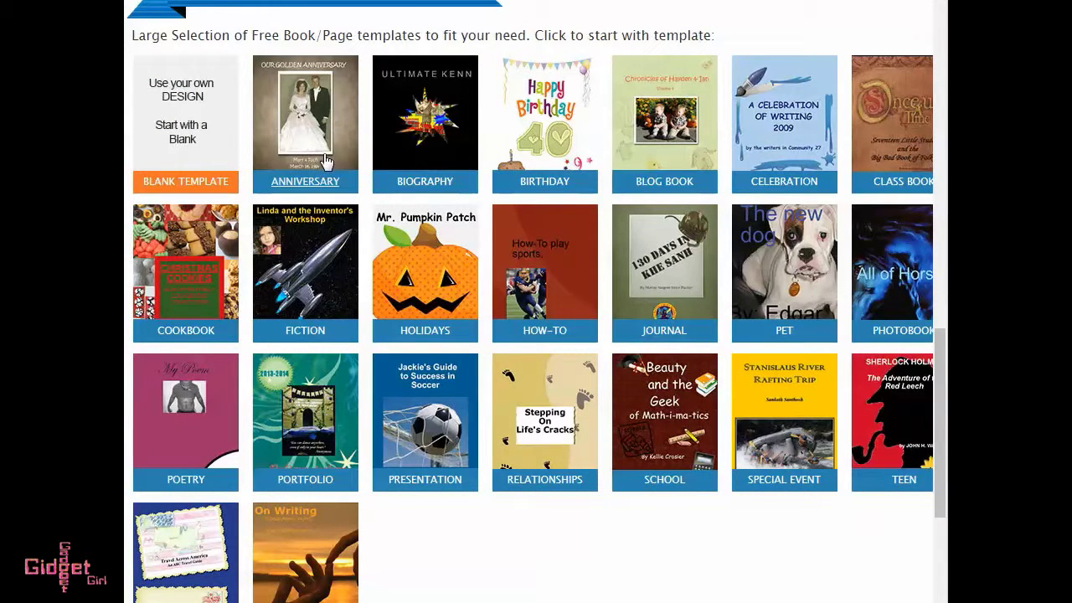
# Pick the Poetry category and select the My Poem template.
pyautogui.click(188, 419)
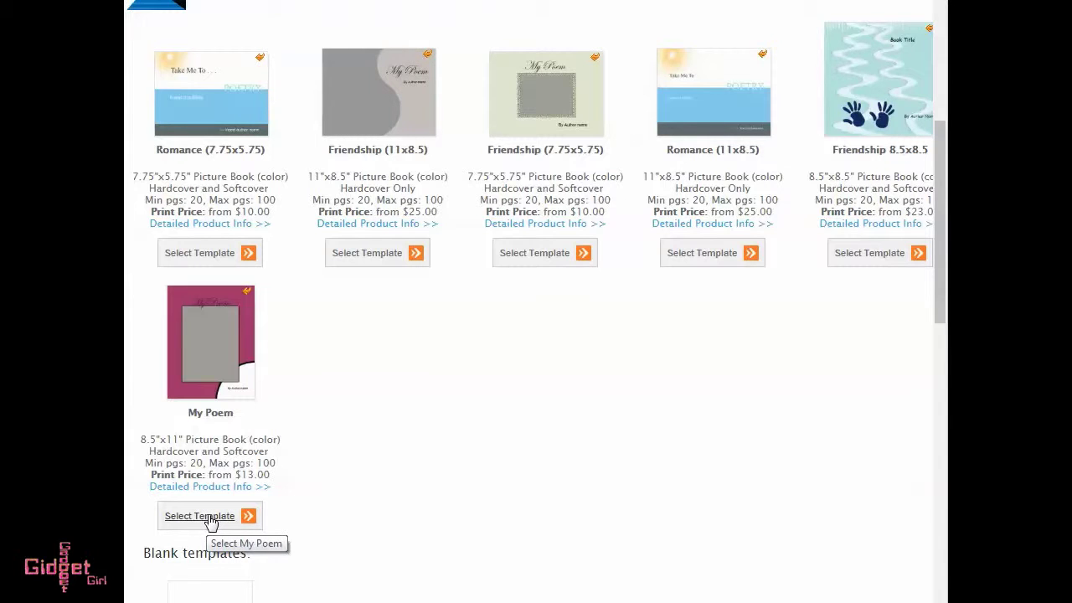
pyautogui.click(209, 519)
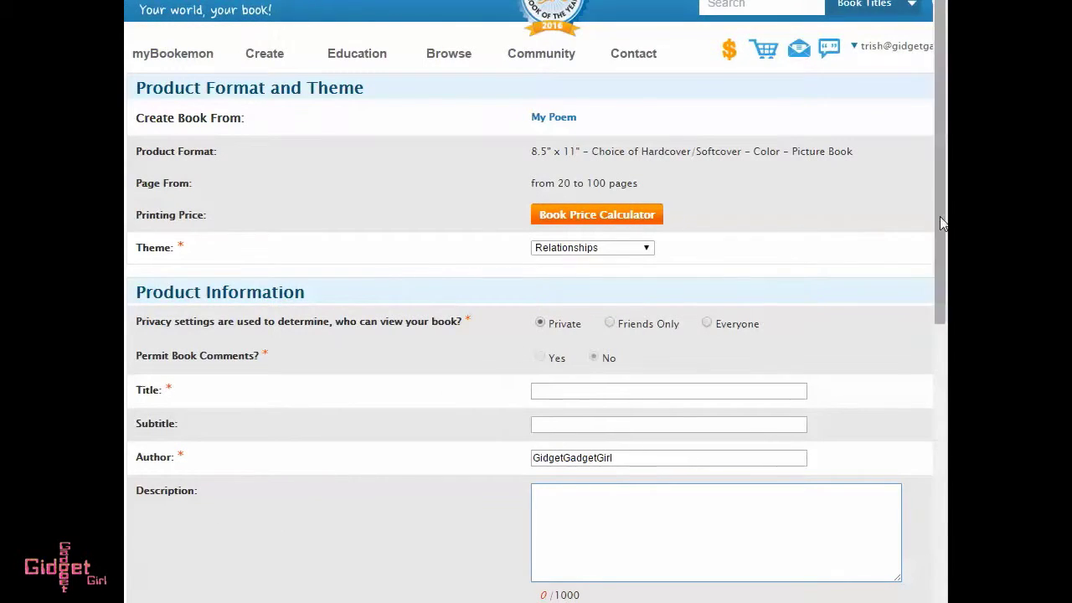
# Title the book 'My Fairy Friends' and replace the default author with the author's pen name.
pyautogui.scroll(-2, 831, 295)
pyautogui.scroll(-1, 842, 209)
pyautogui.click(593, 175)
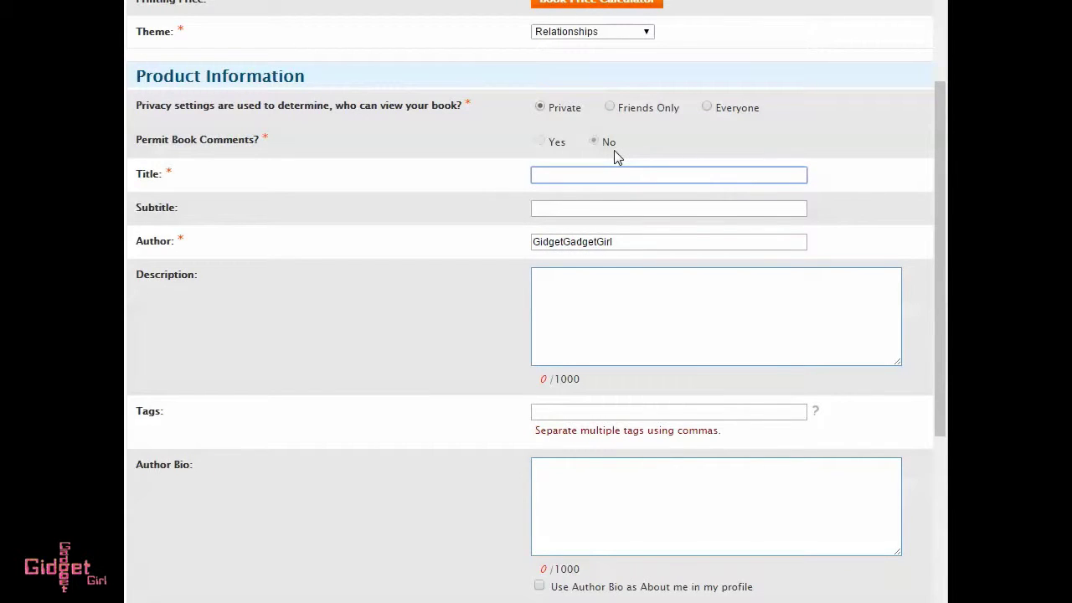
pyautogui.write('My Fairy Friends')
pyautogui.moveTo(636, 243); pyautogui.dragTo(532, 235)
pyautogui.write('La')
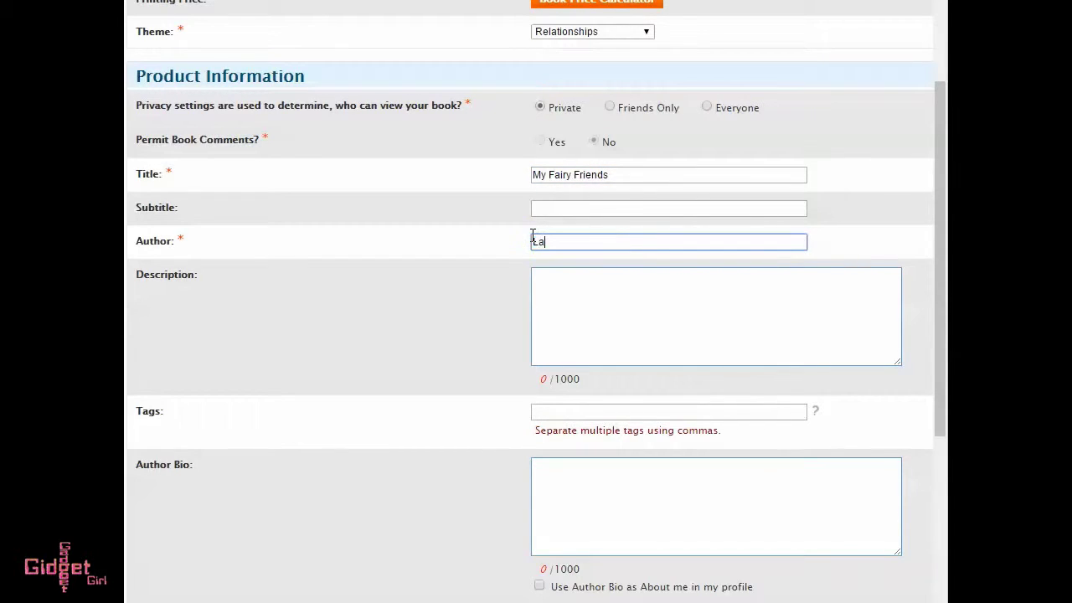
pyautogui.write('dyBug Girl')
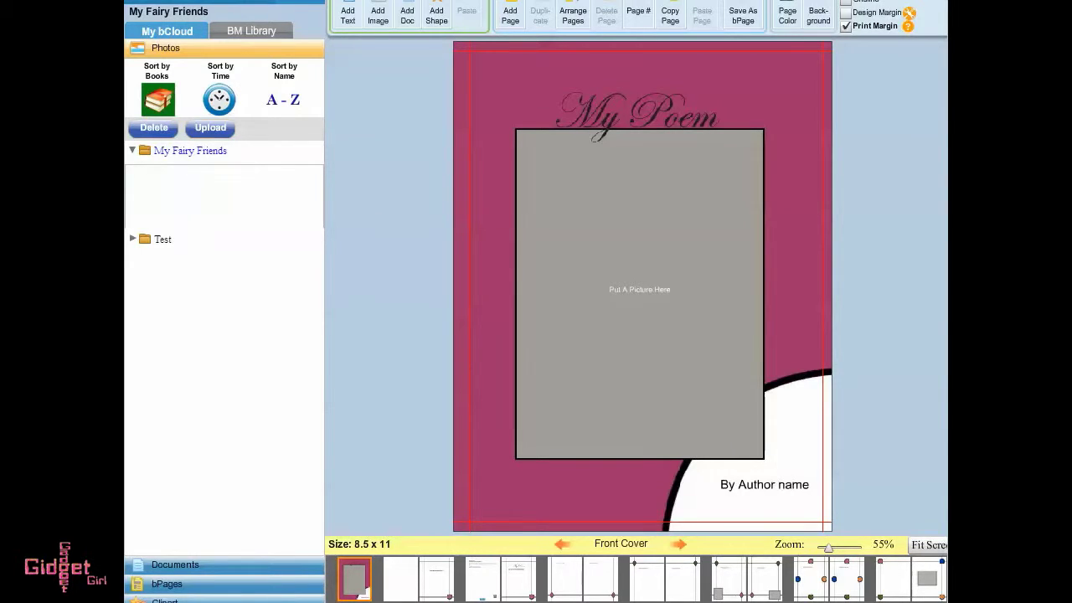
pyautogui.click(216, 129)
# Upload the drawings and place one into the cover's picture frame.
pyautogui.click(520, 351)
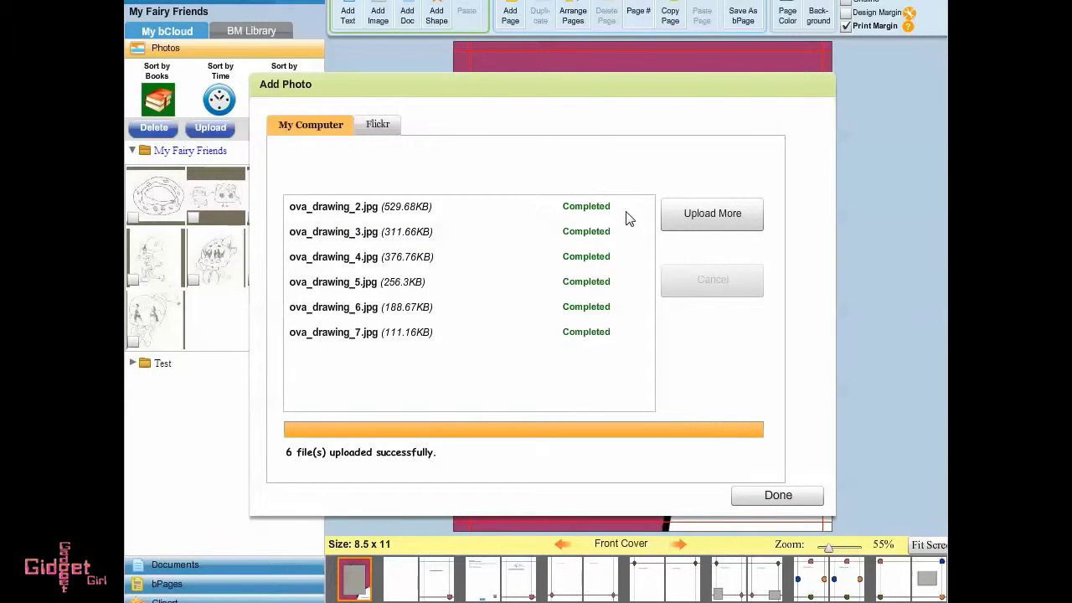
pyautogui.click(804, 497)
pyautogui.moveTo(270, 259); pyautogui.dragTo(672, 279)
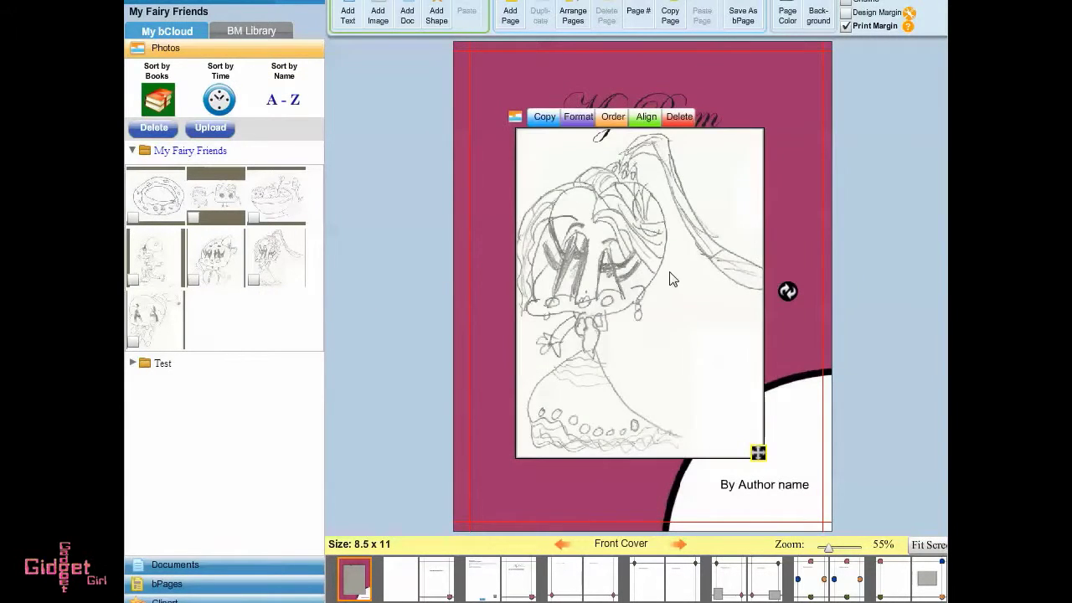
# Reposition the cover title box and change its text to 'My Fairy Friends'.
pyautogui.click(696, 99)
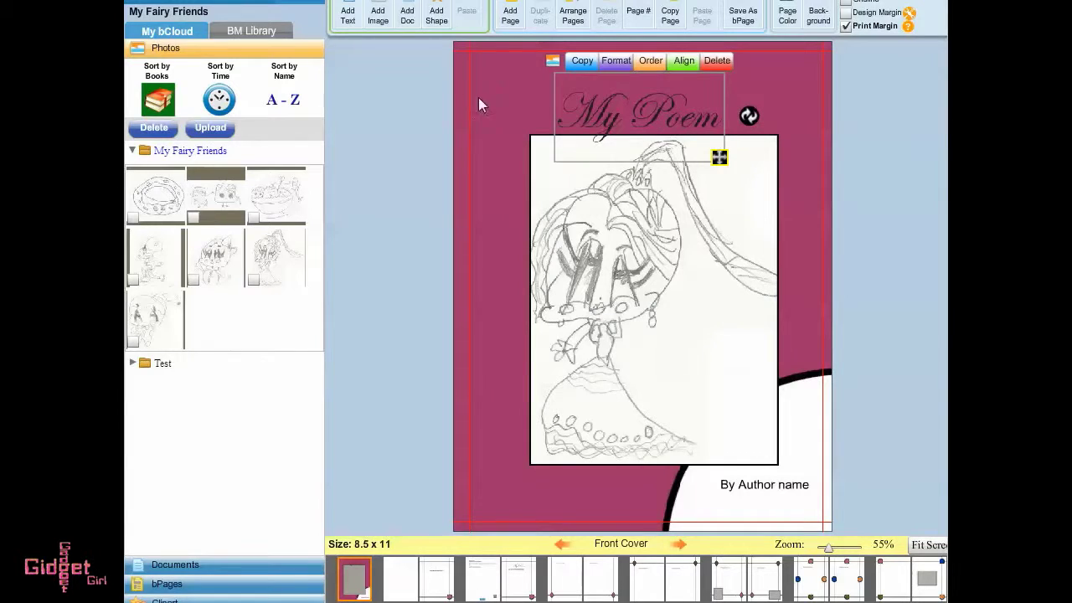
pyautogui.moveTo(719, 157); pyautogui.dragTo(720, 311)
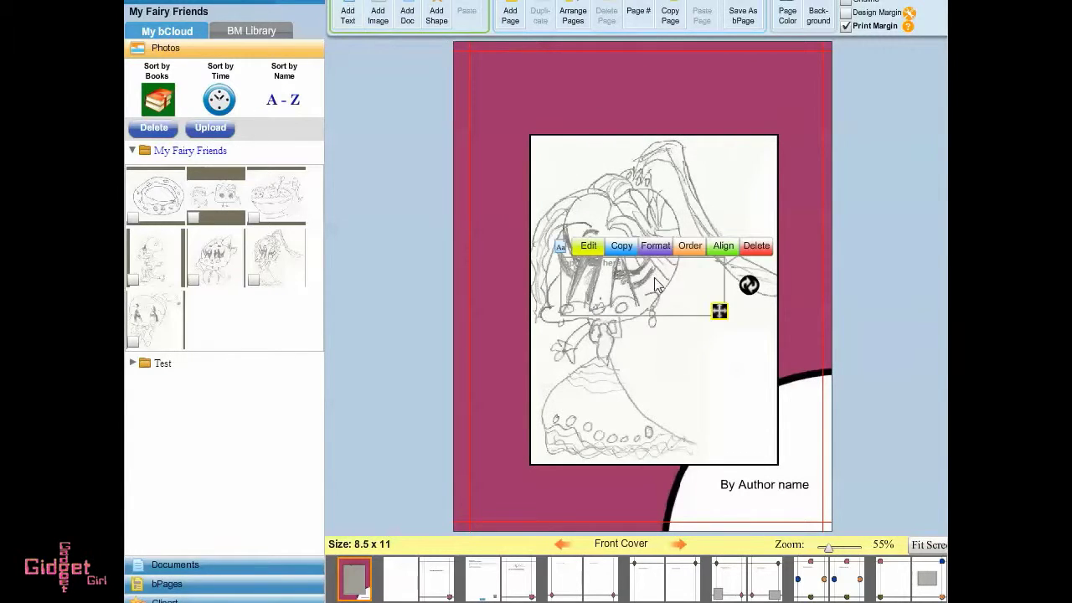
pyautogui.click(596, 66)
pyautogui.write('M')
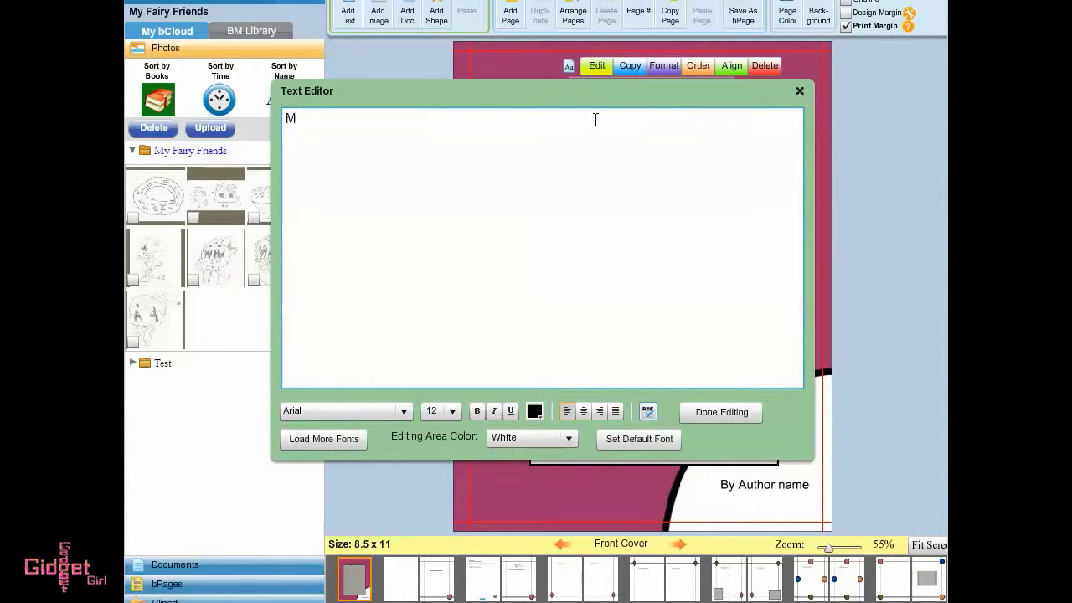
pyautogui.write('y Fairy Friends')
pyautogui.click(452, 410)
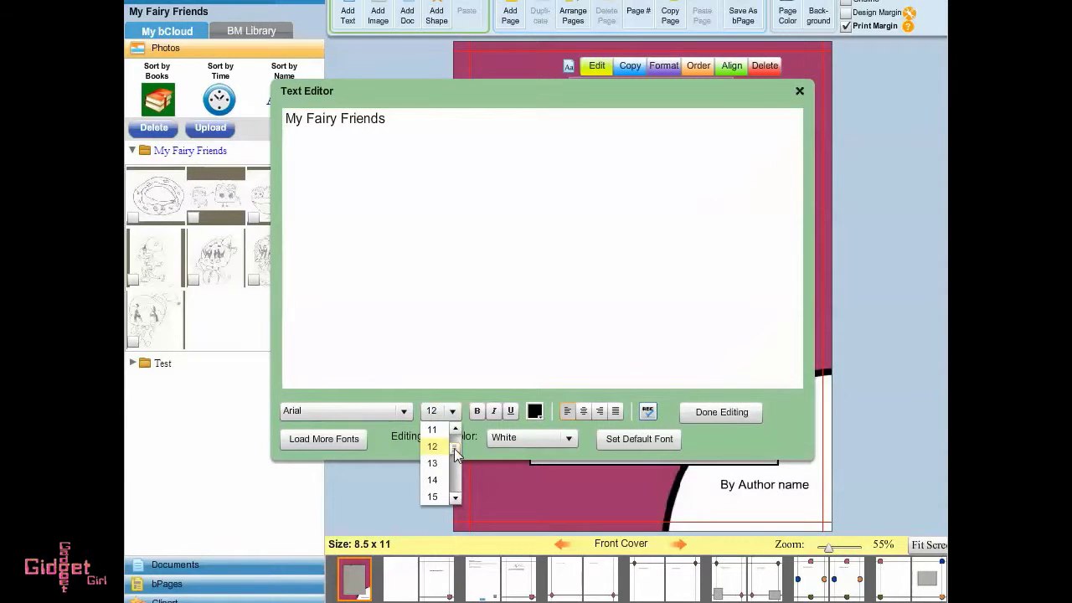
pyautogui.click(722, 411)
# Replace 'Author name' on the cover's By line with the author's pen name.
pyautogui.doubleClick(762, 485)
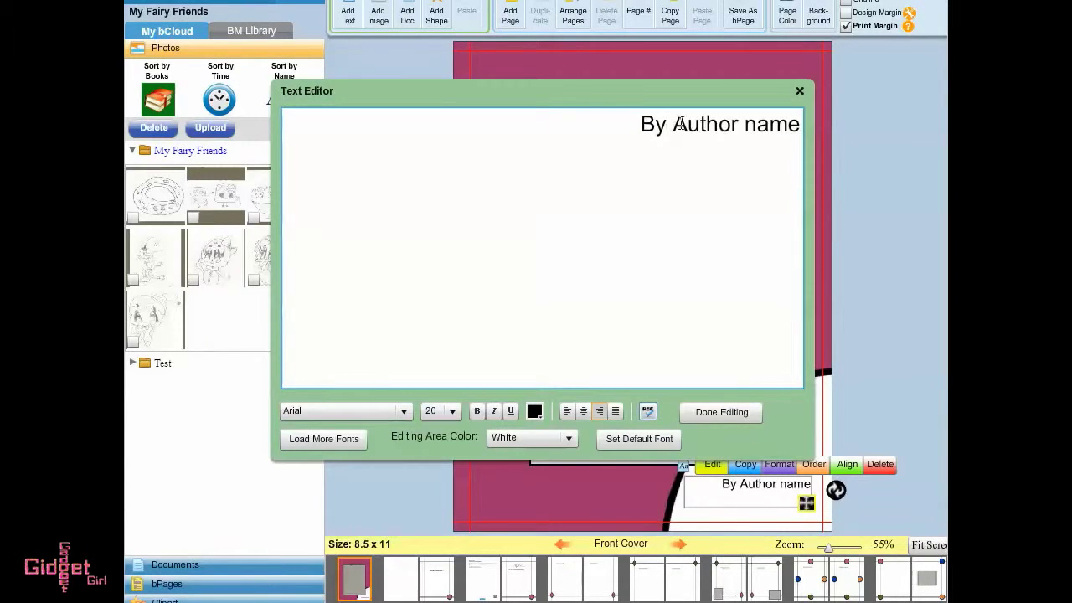
pyautogui.moveTo(680, 124); pyautogui.dragTo(851, 83)
pyautogui.write('Ladybu')
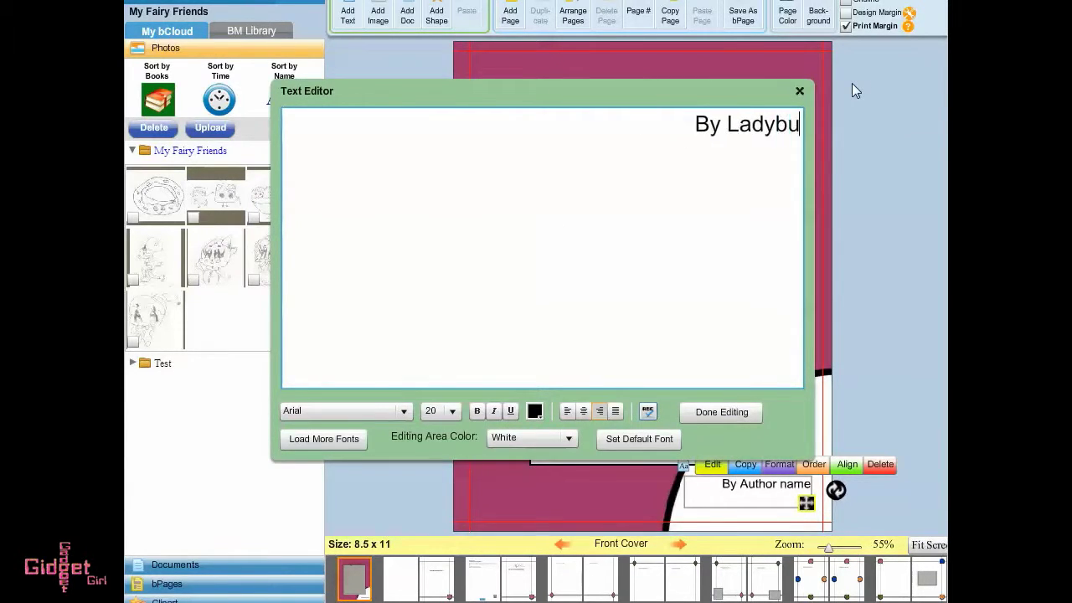
pyautogui.write('g Girl')
pyautogui.click(722, 411)
# On Page 1, add 'All My Fairy Friends' beneath the 'This Book Belongs To:' heading.
pyautogui.click(678, 544)
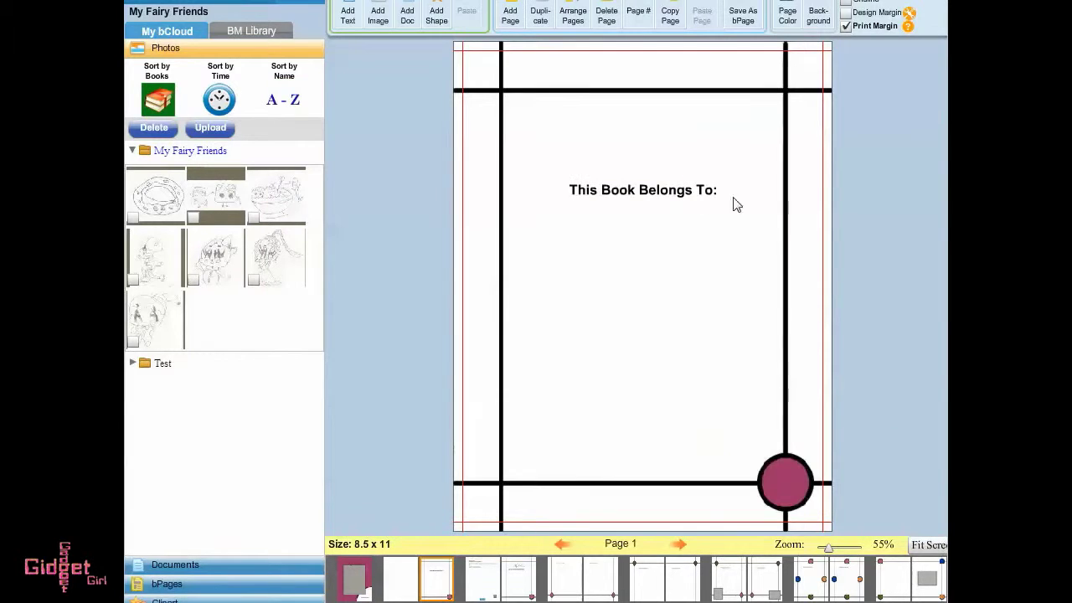
pyautogui.doubleClick(720, 199)
pyautogui.press('Return')
pyautogui.write('A')
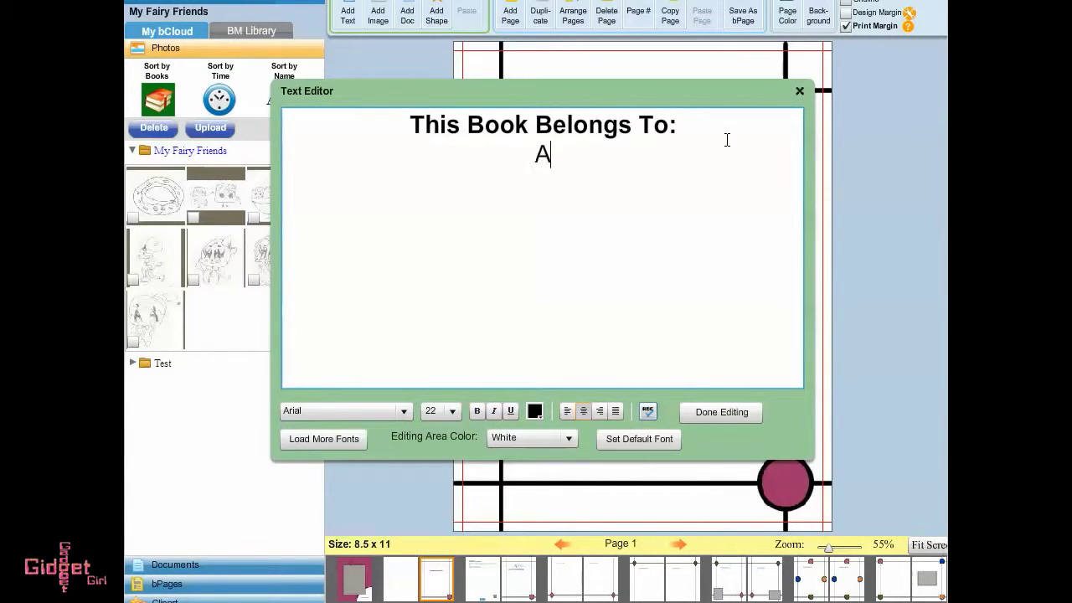
pyautogui.write('ll My Fairy Friends')
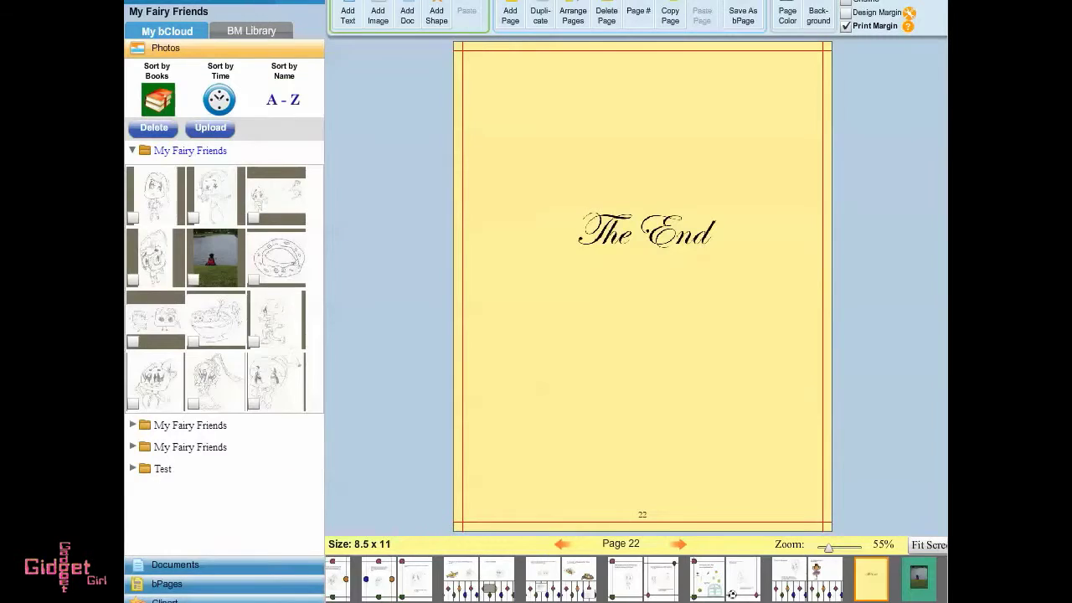
pyautogui.click(427, 13)
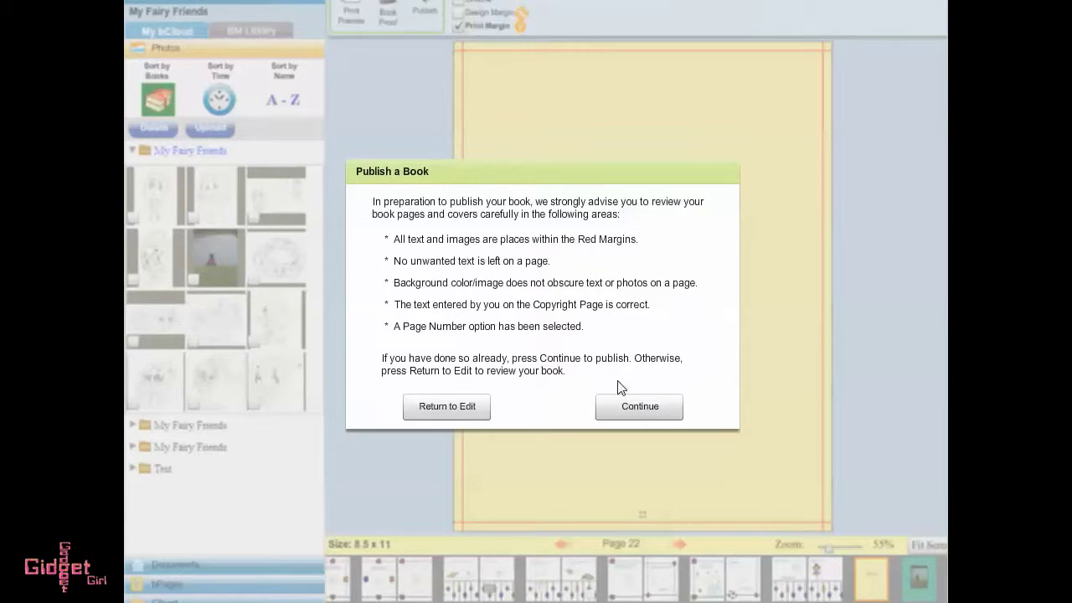
# Accept the review notice, web profile and copyright details, then approve the print proof.
pyautogui.click(628, 405)
pyautogui.click(649, 445)
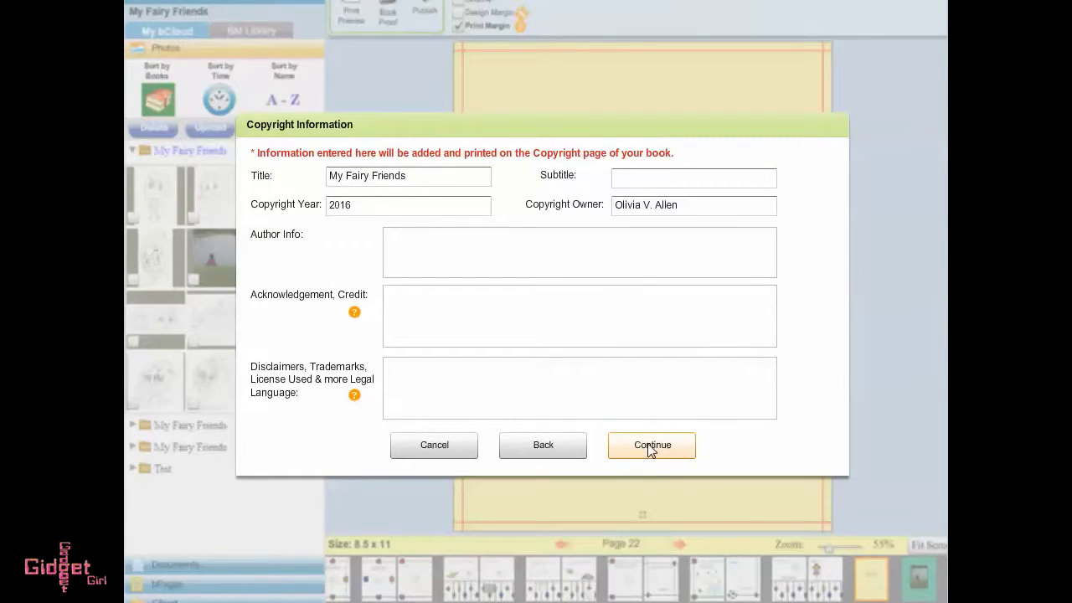
pyautogui.click(652, 446)
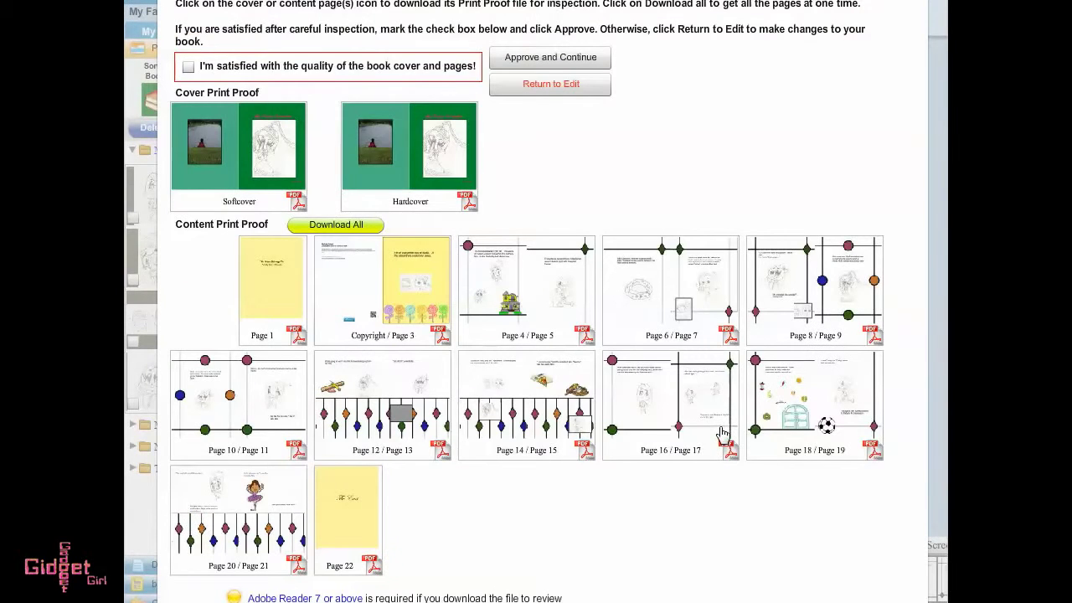
pyautogui.click(189, 67)
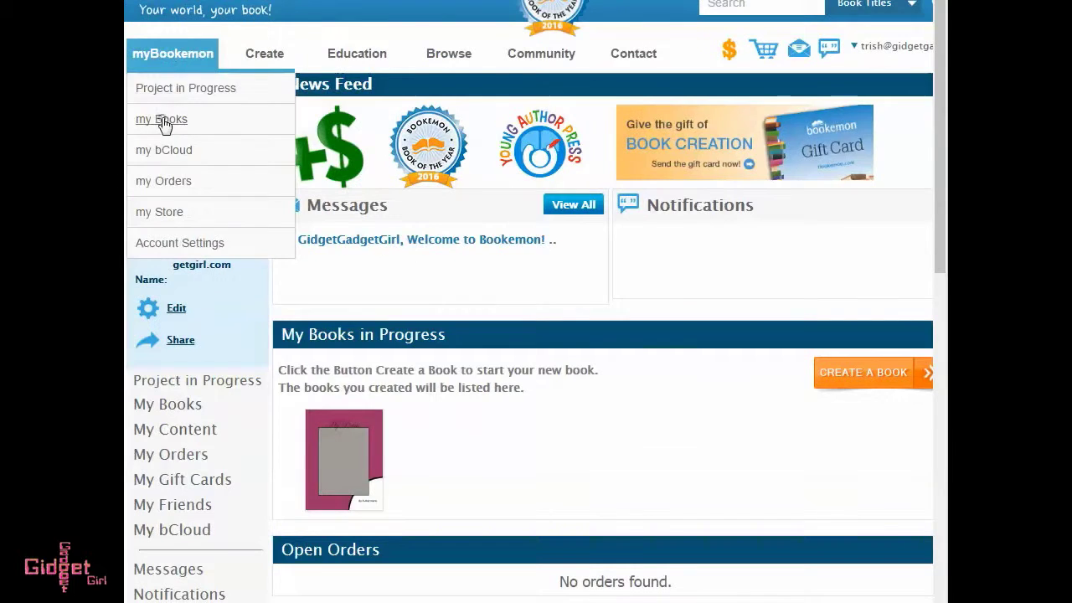
# Open My Fairy Friends from My Books and launch it in the flip-book reader.
pyautogui.click(163, 120)
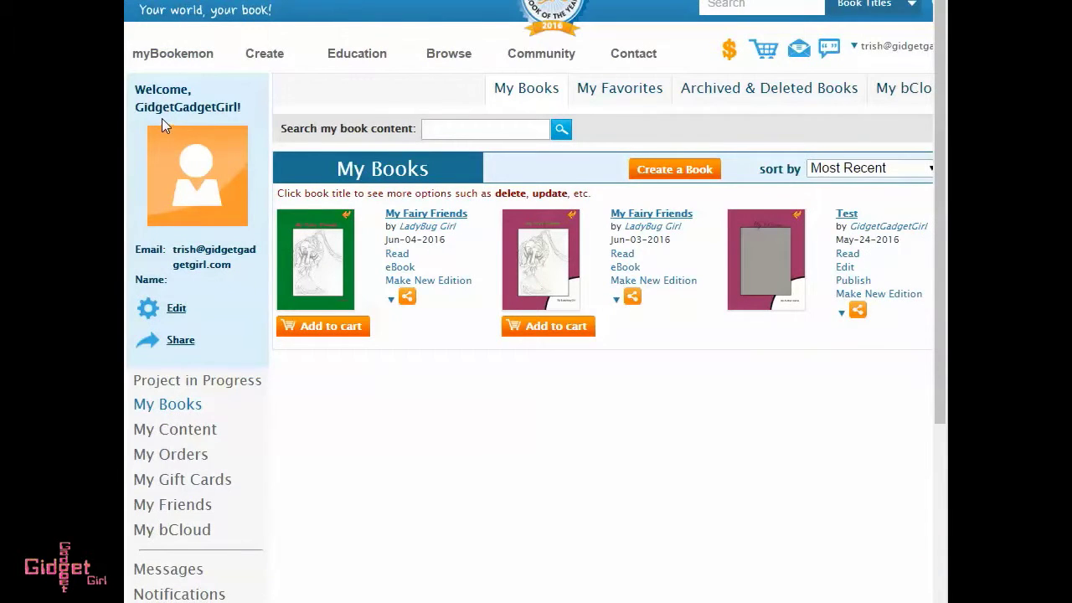
pyautogui.moveTo(172, 52)
pyautogui.click(154, 117)
pyautogui.click(325, 268)
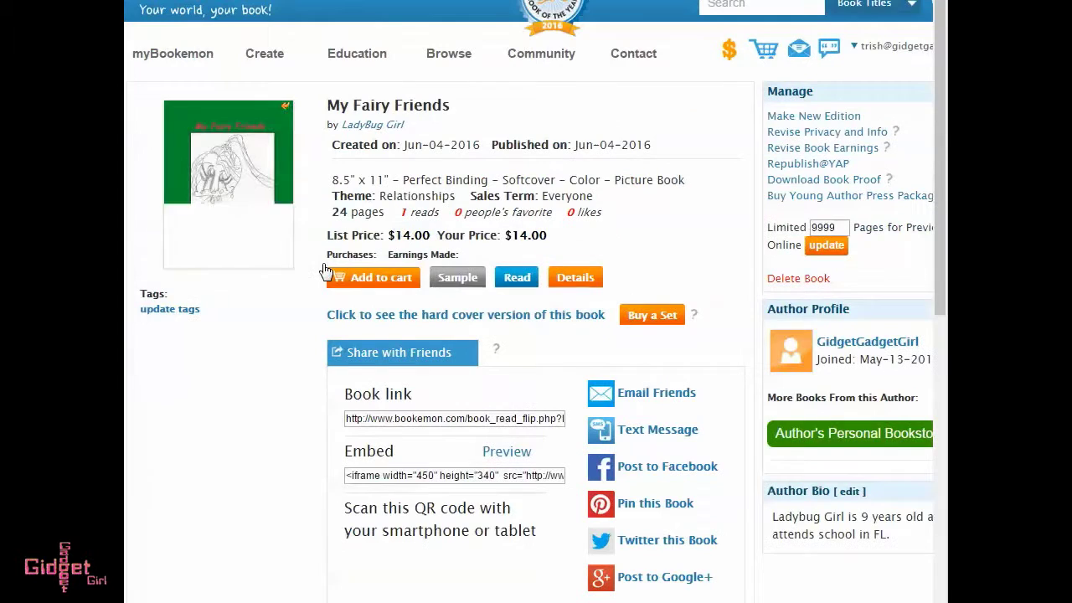
pyautogui.click(250, 210)
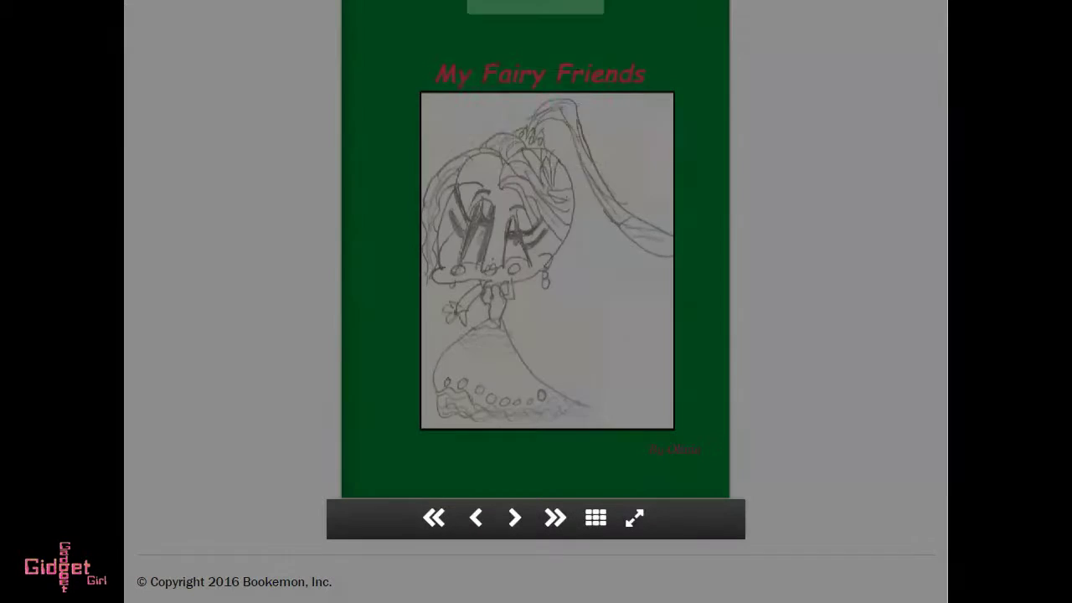
# Email the book to a friend's address with 'Send me a copy of this email' ticked.
pyautogui.click(516, 242)
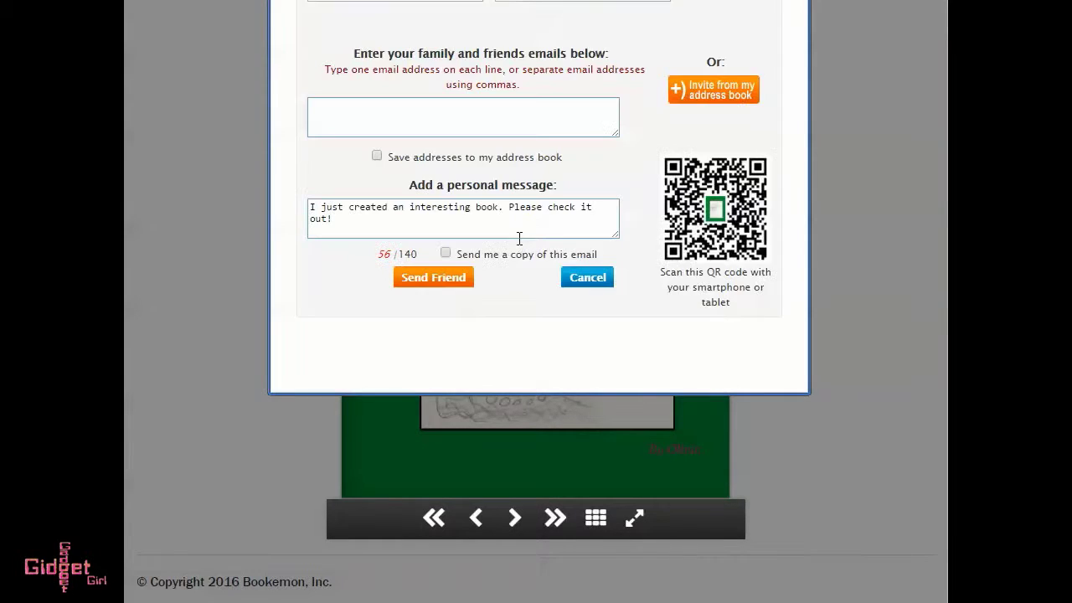
pyautogui.click(486, 121)
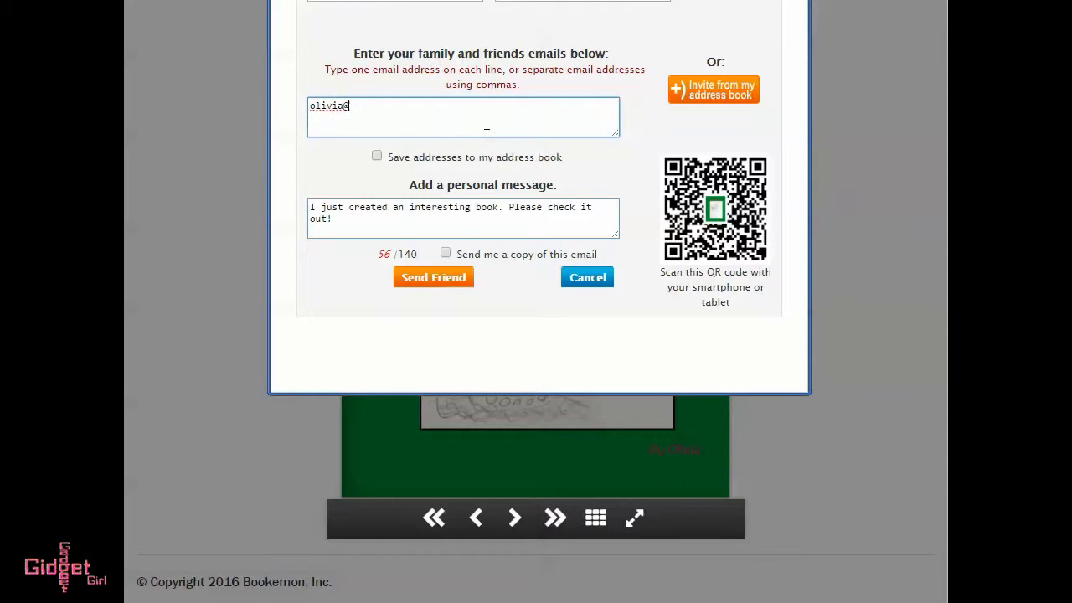
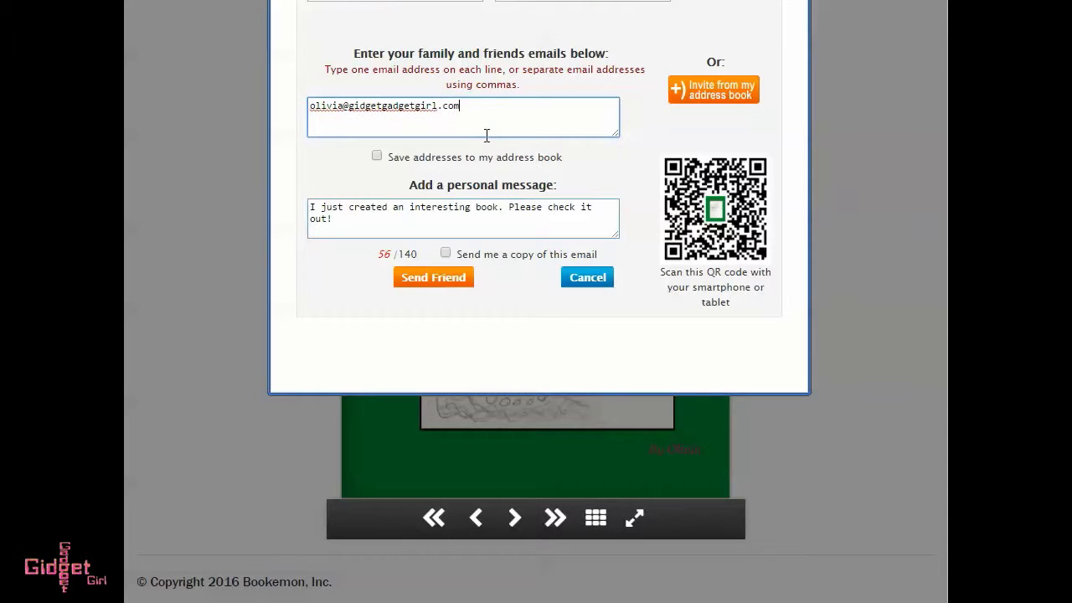
pyautogui.click(445, 253)
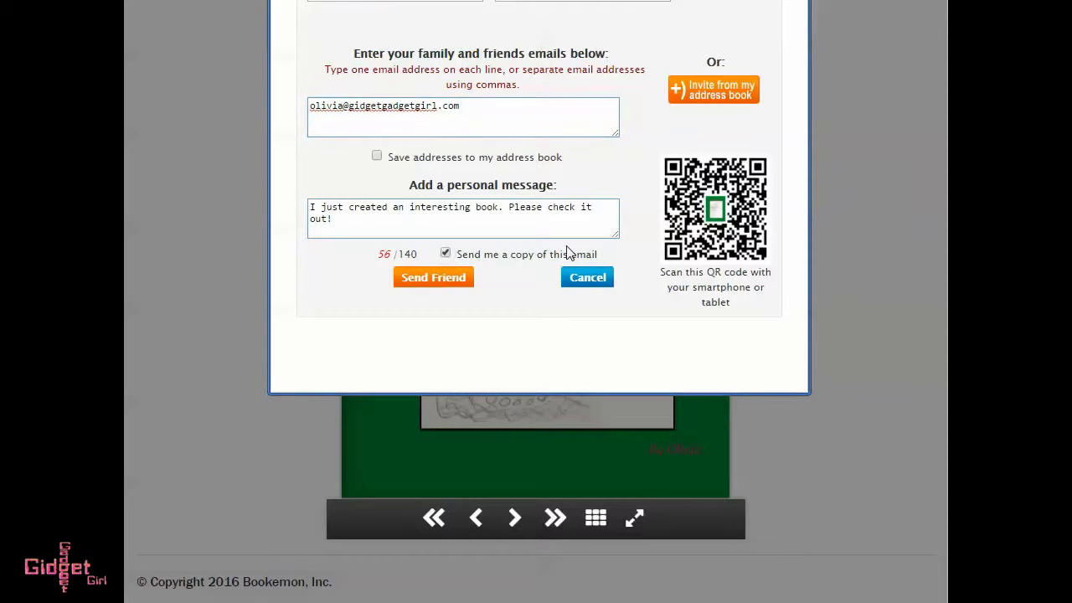
pyautogui.click(454, 283)
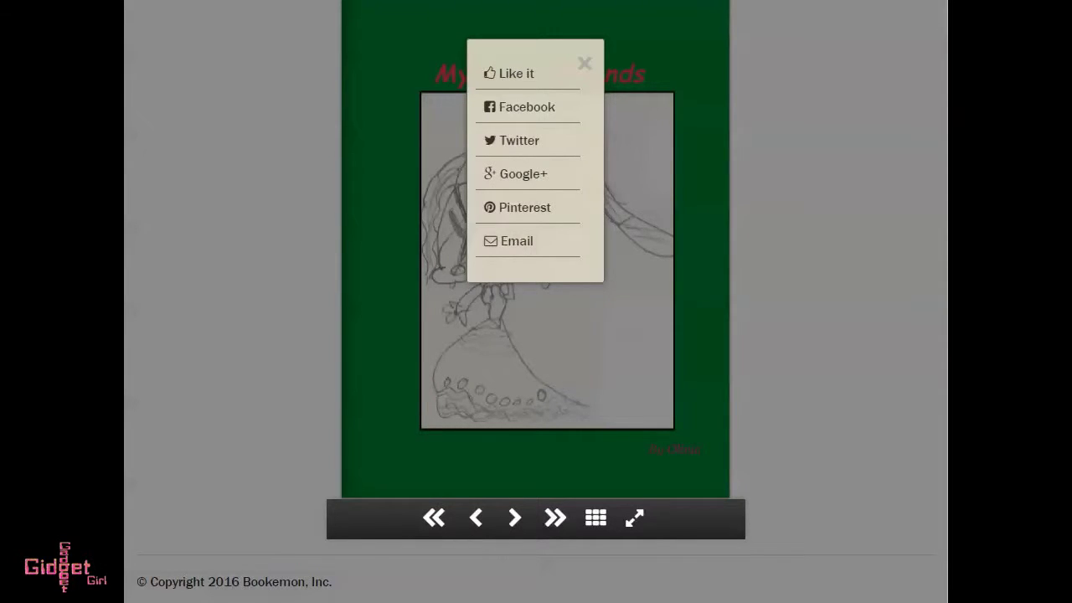
# Turn the pages from the front cover through The End to the teal back cover.
pyautogui.click(554, 517)
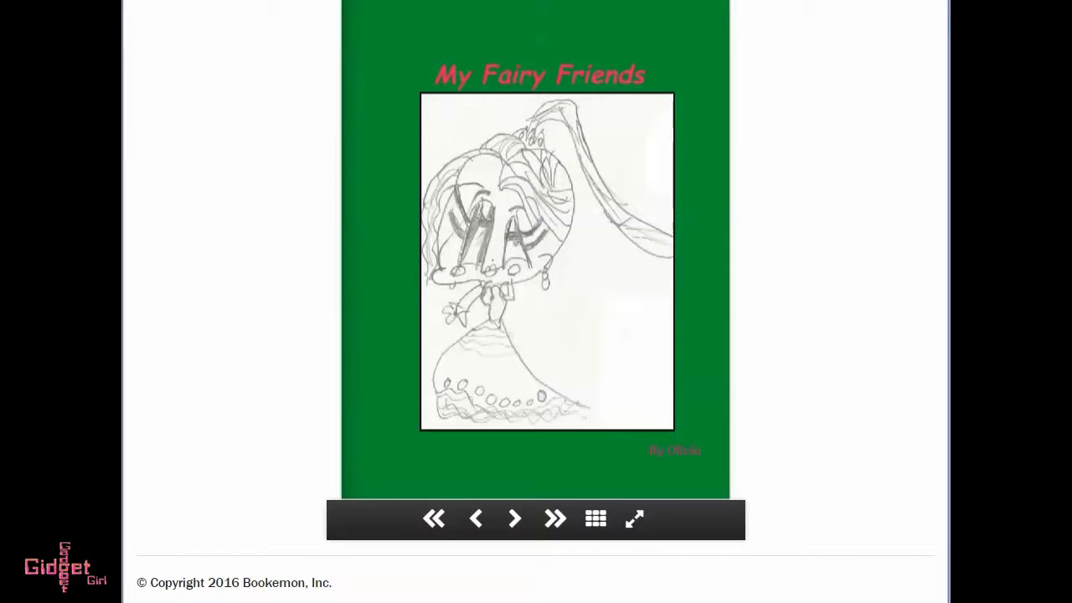
pyautogui.click(514, 518)
pyautogui.click(517, 520)
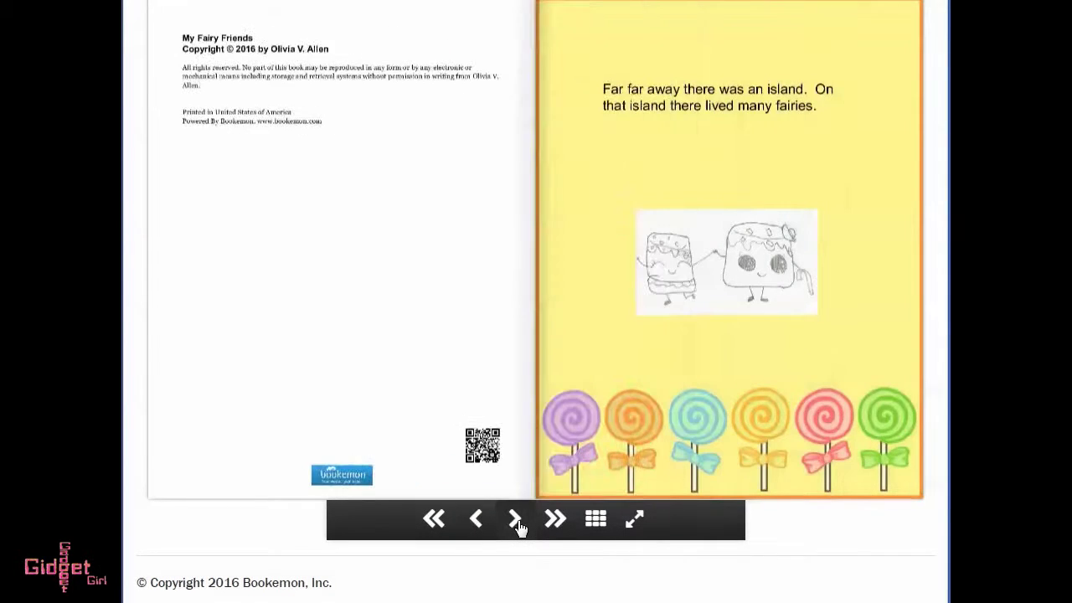
pyautogui.click(518, 521)
pyautogui.click(519, 521)
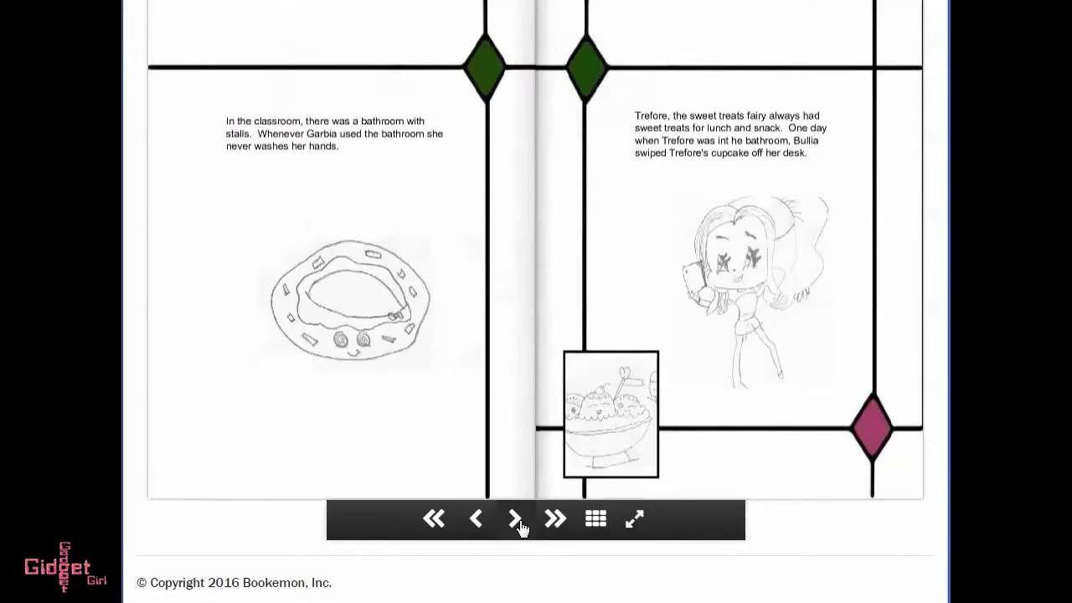
pyautogui.click(517, 520)
pyautogui.click(516, 520)
pyautogui.click(517, 521)
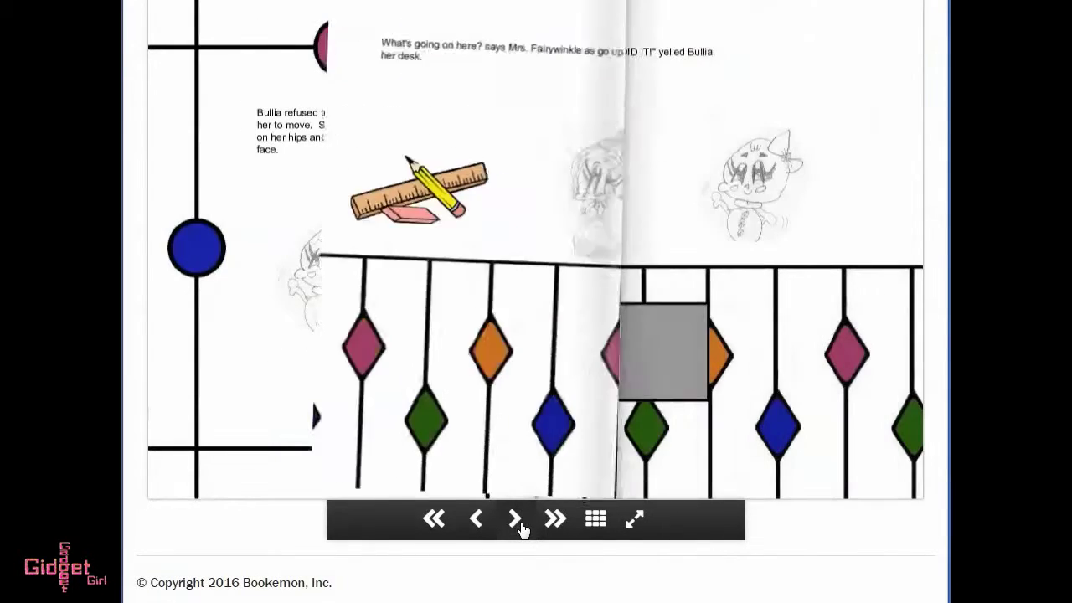
pyautogui.click(517, 521)
pyautogui.click(516, 521)
pyautogui.click(517, 521)
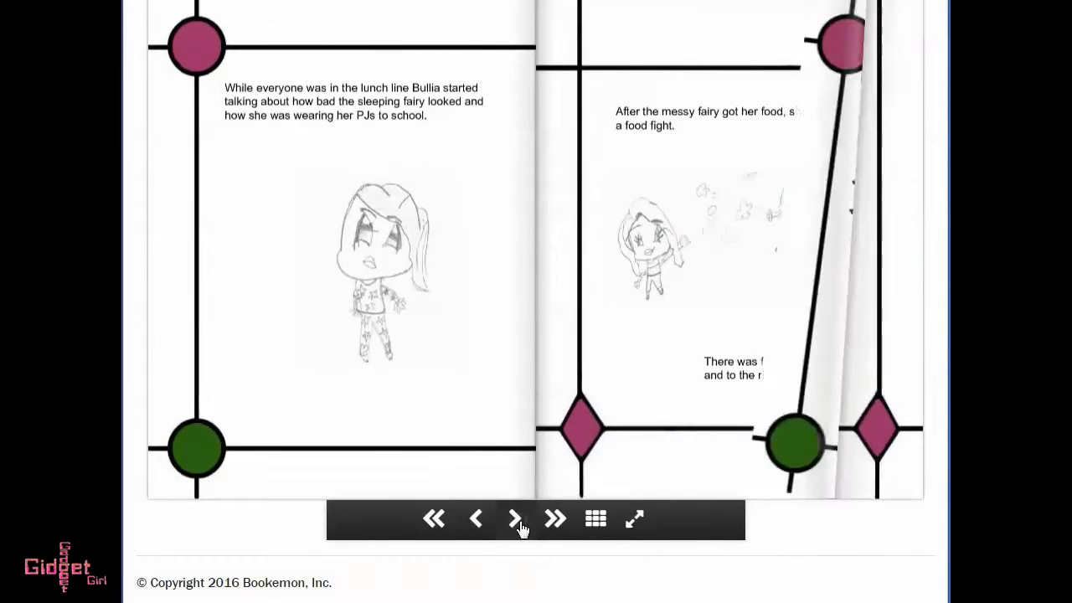
pyautogui.click(517, 521)
pyautogui.click(516, 521)
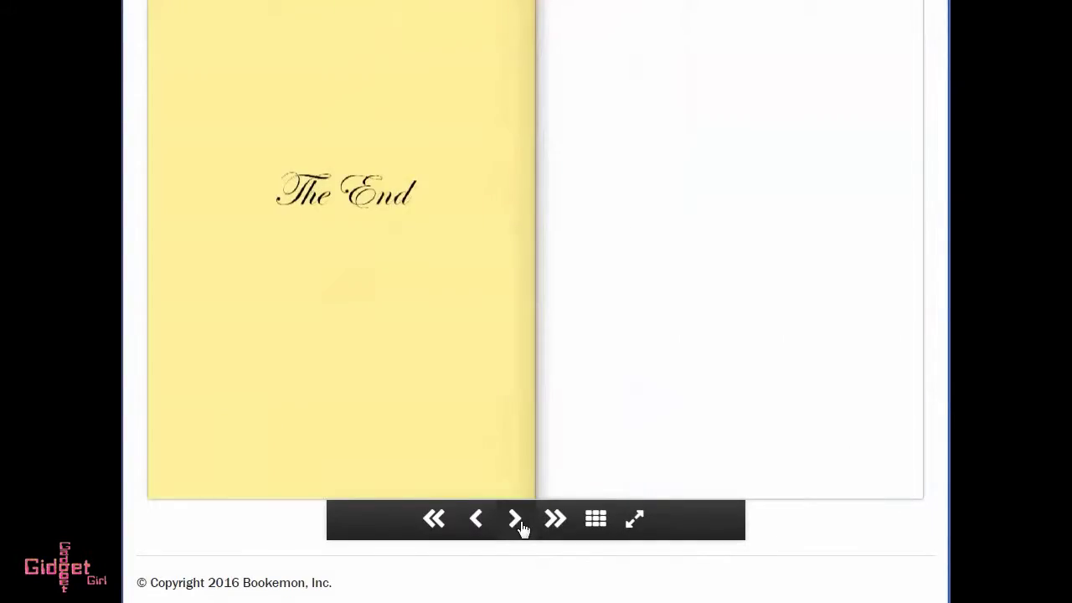
pyautogui.click(516, 521)
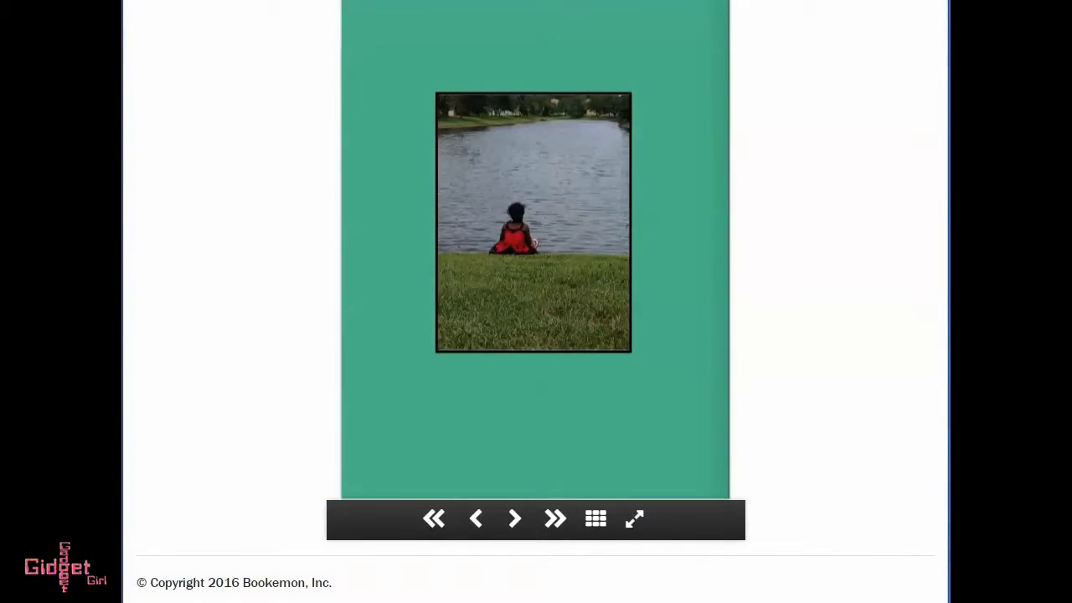